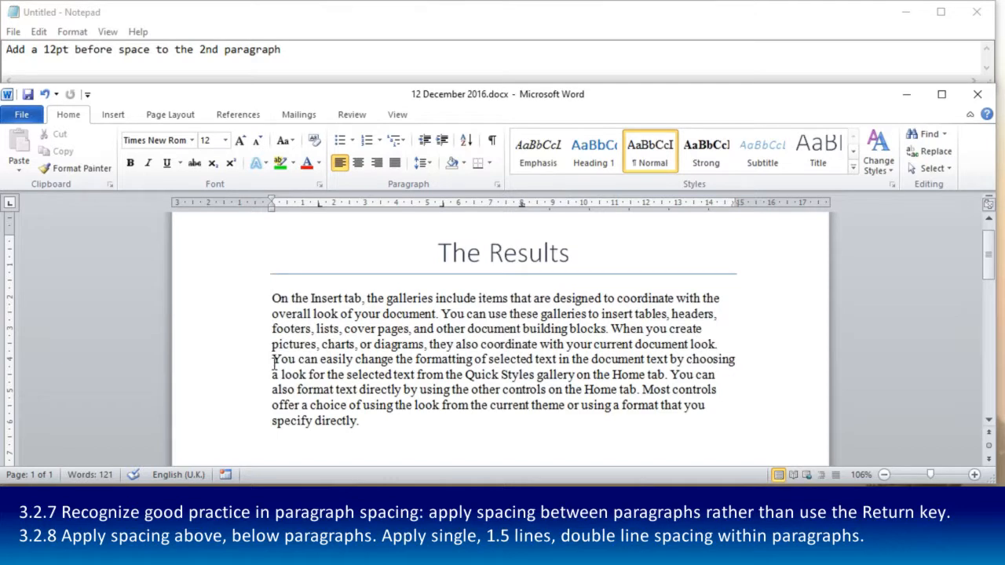
# - Insert an empty line above the second paragraph and remove it again
pyautogui.press('Return')
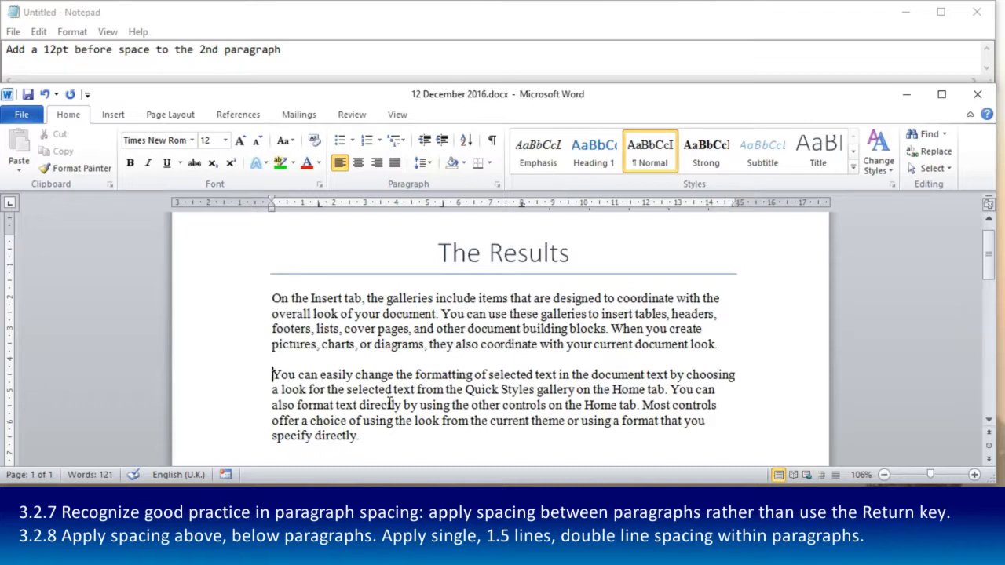
pyautogui.click(287, 357)
pyautogui.click(267, 380)
pyautogui.press('BackSpace')
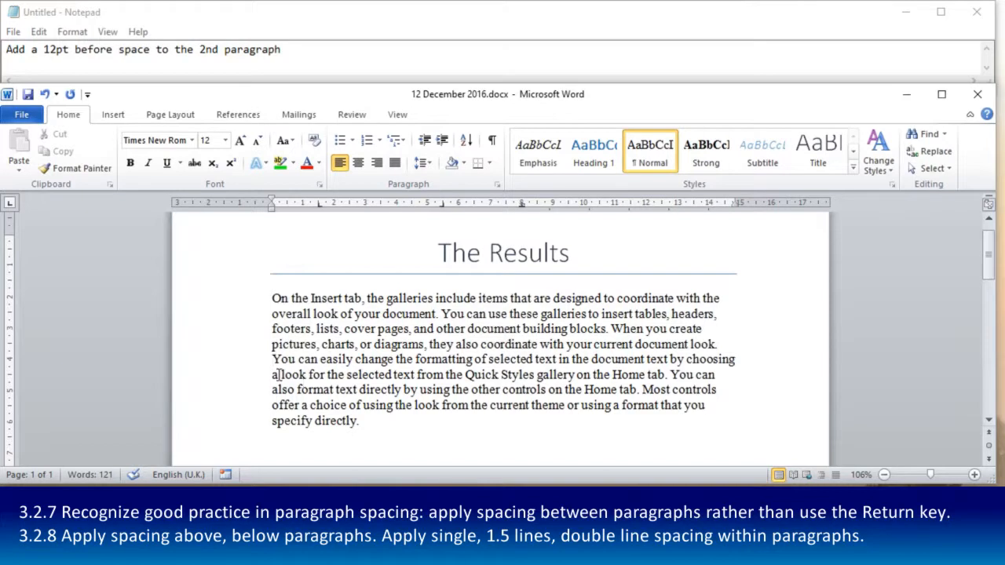
# - Select the second paragraph and view its line spacing options, closing them without changes
pyautogui.moveTo(271, 358); pyautogui.dragTo(415, 427)
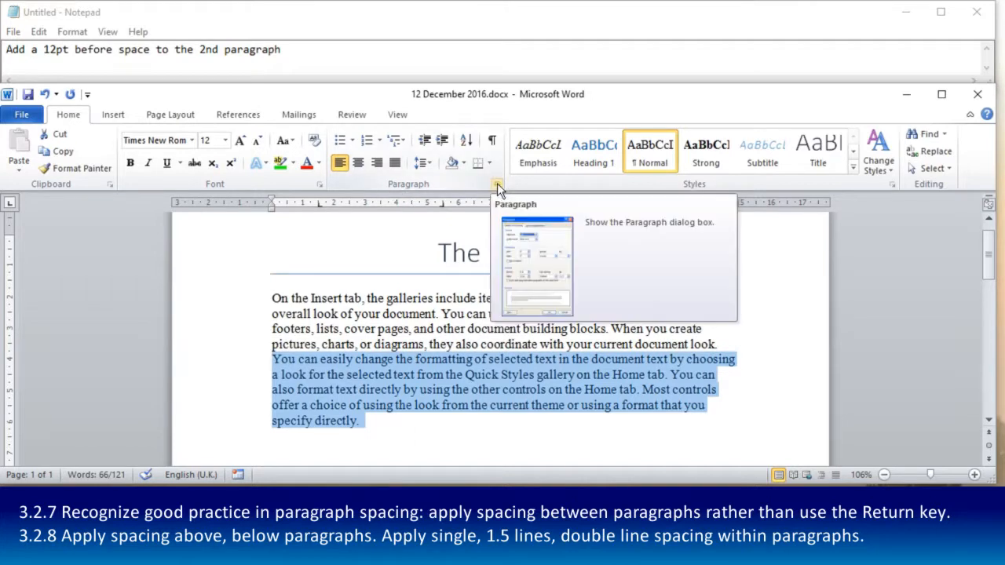
pyautogui.click(432, 162)
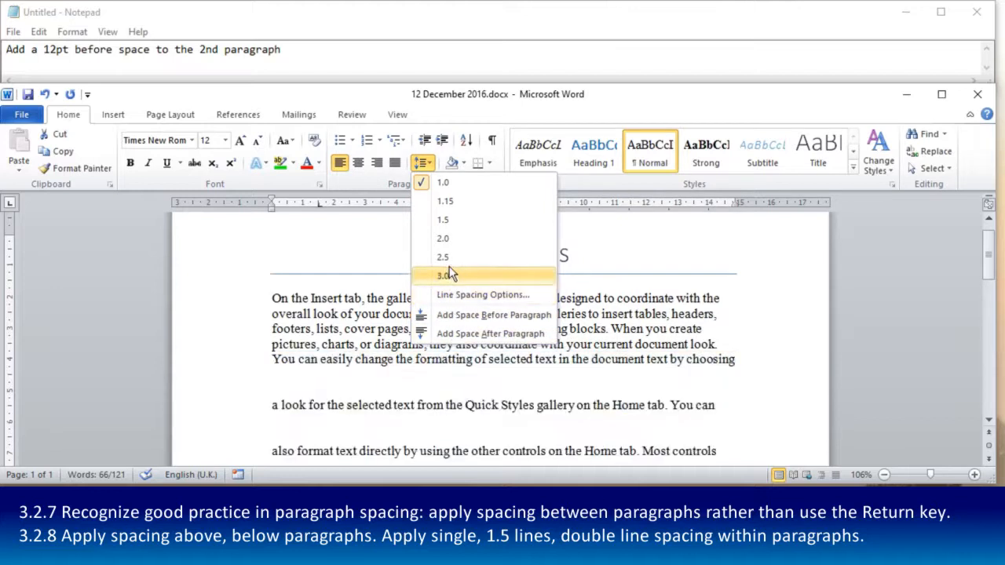
pyautogui.click(473, 302)
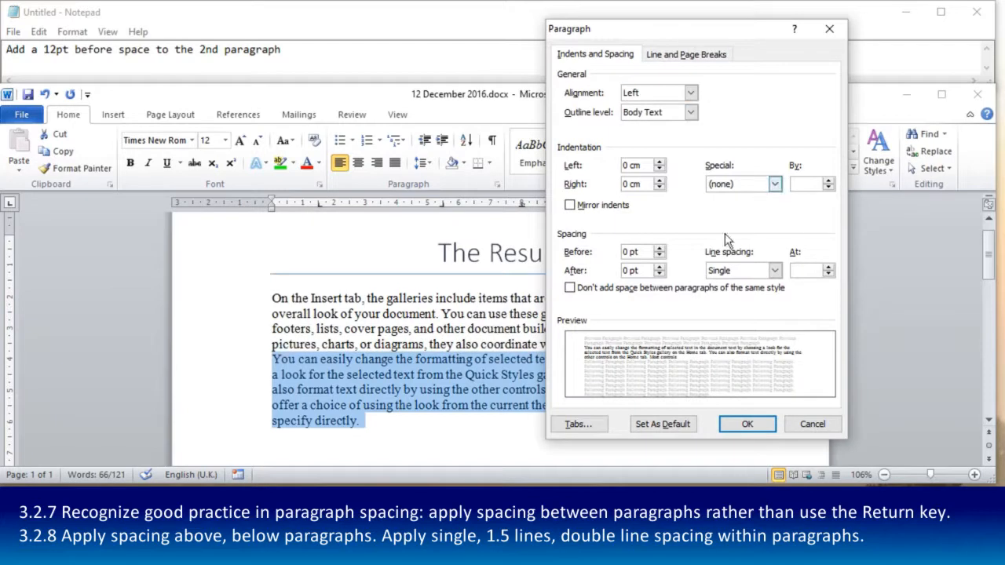
pyautogui.click(806, 424)
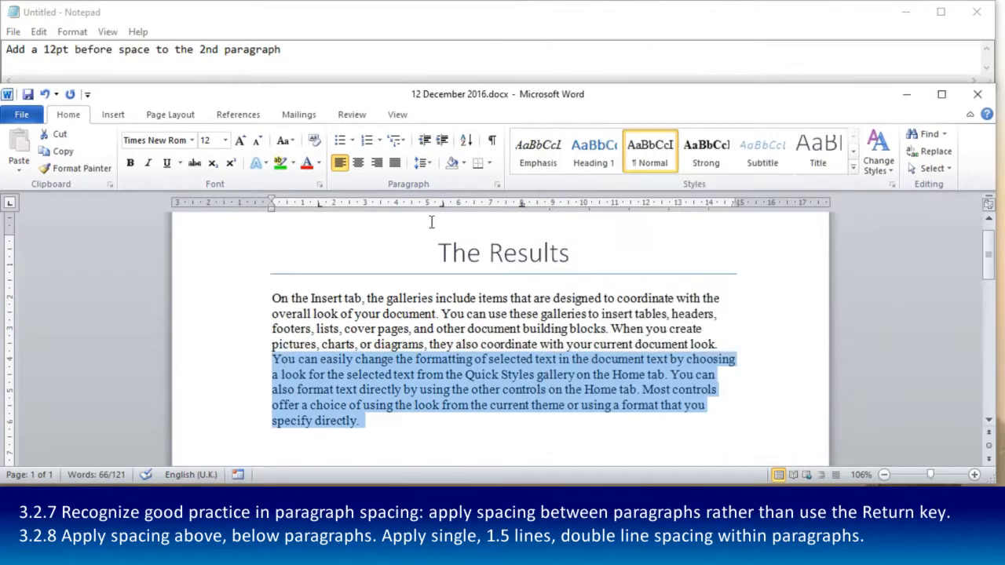
# - Set the spacing before the second paragraph to 6 pt in the paragraph settings
pyautogui.click(167, 118)
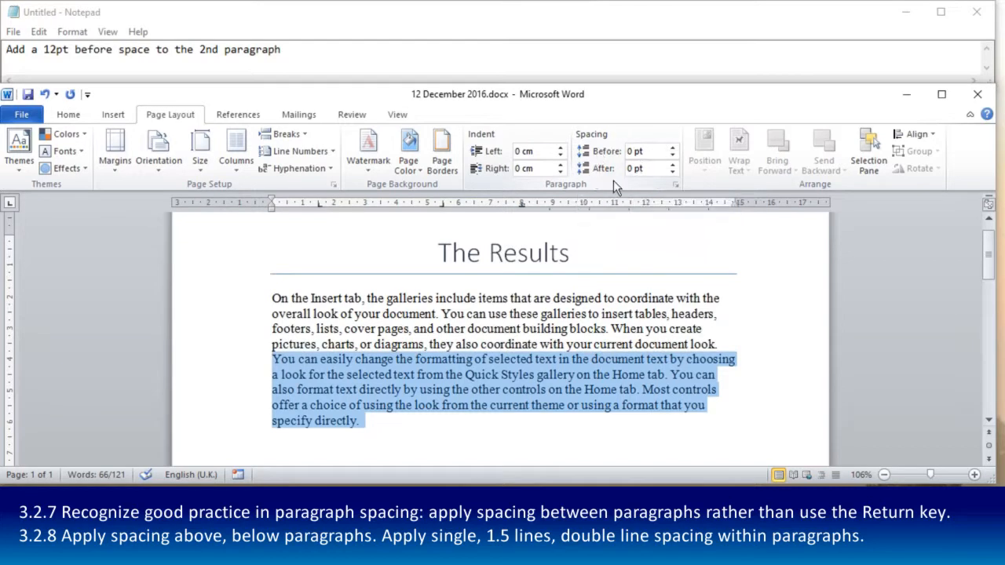
pyautogui.click(676, 186)
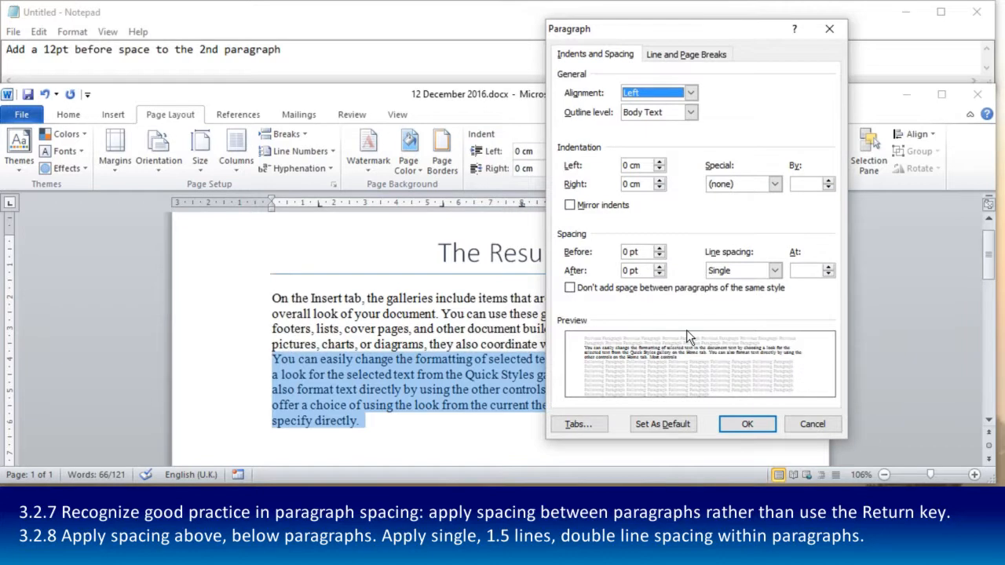
pyautogui.click(661, 252)
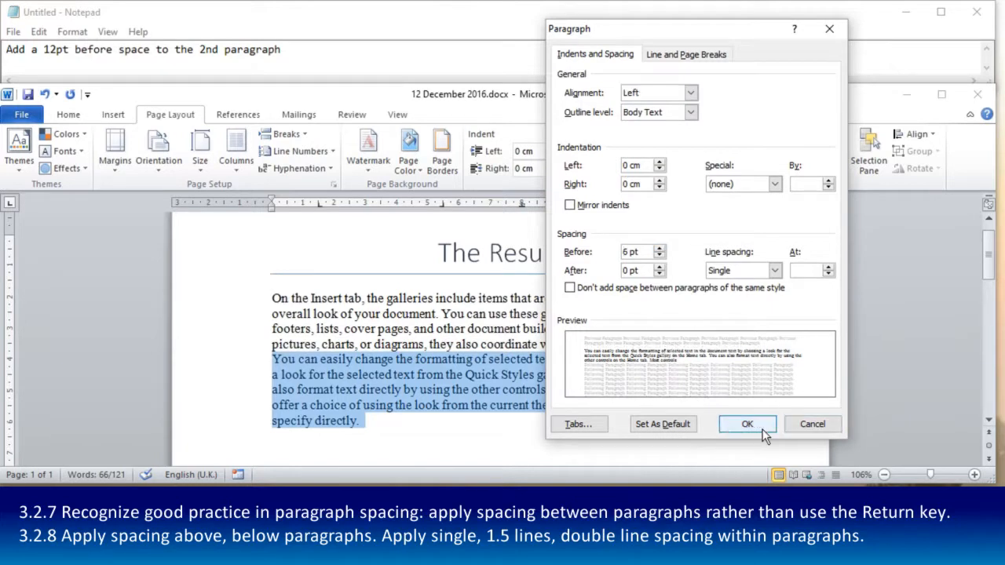
pyautogui.click(748, 427)
pyautogui.click(346, 380)
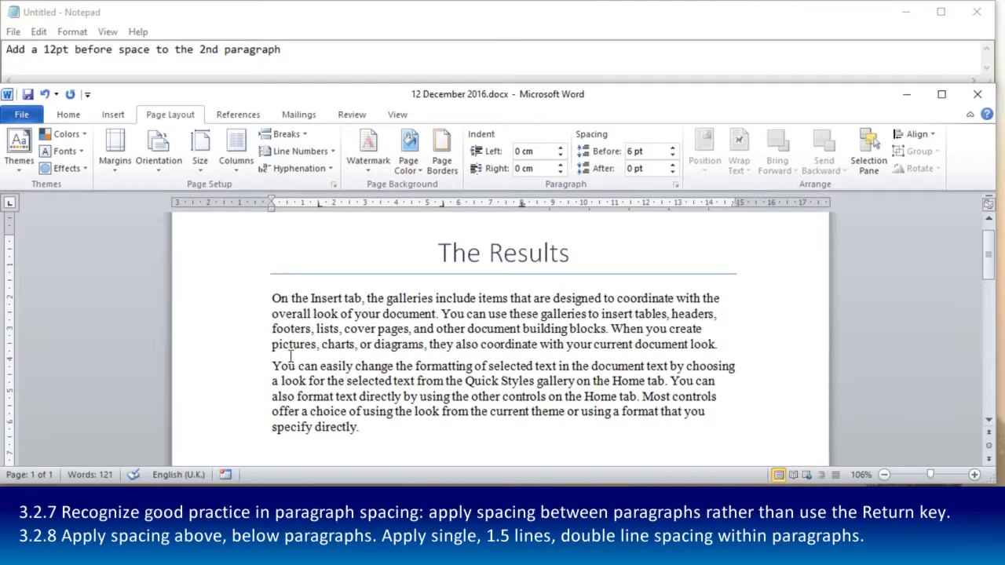
# - Raise the second paragraph's spacing before by two increments and lower it back to 6 pt
pyautogui.click(673, 148)
pyautogui.click(673, 149)
pyautogui.click(673, 156)
pyautogui.click(673, 156)
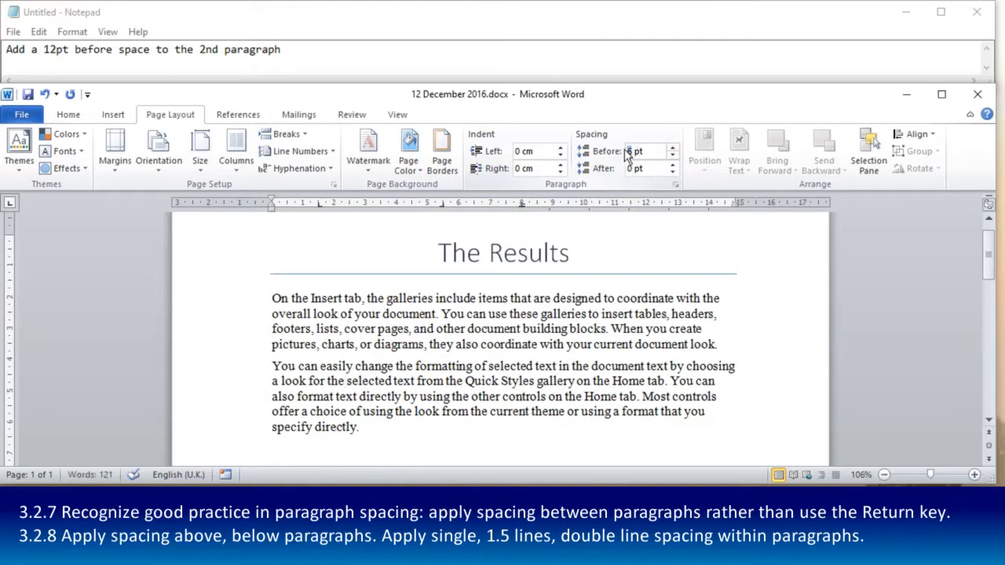
# - Try a spacing before of 1 pt on the second paragraph and return it to 6 pt
pyautogui.click(602, 149)
pyautogui.write('1')
pyautogui.press('Return')
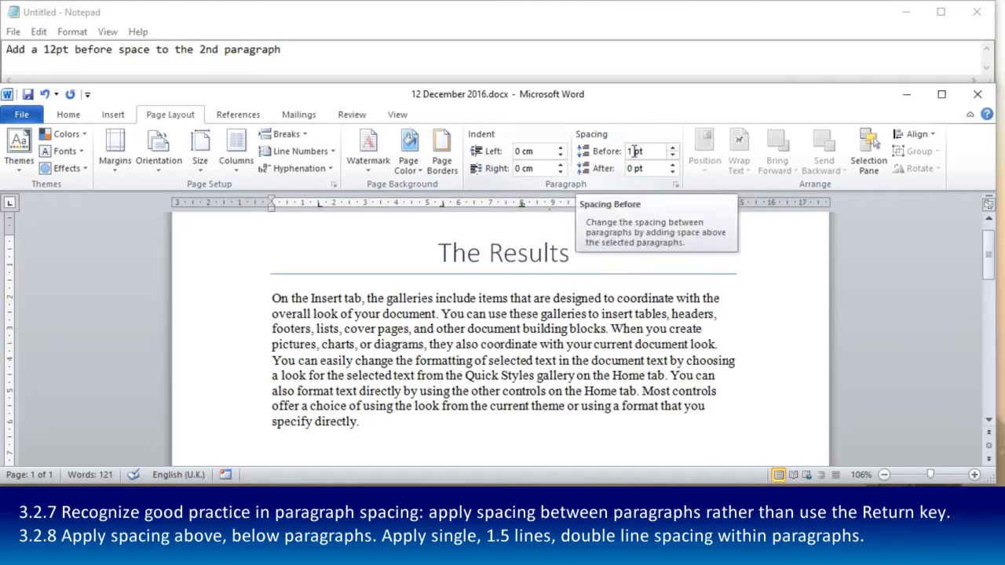
pyautogui.press('Delete')
pyautogui.write('6')
pyautogui.press('Return')
# - Add two test paragraphs below the second paragraph, reading "fdfasfafasfasd" and "ssdfsfsa"
pyautogui.click(375, 428)
pyautogui.press('Return')
pyautogui.write('fdfasfafasfasd')
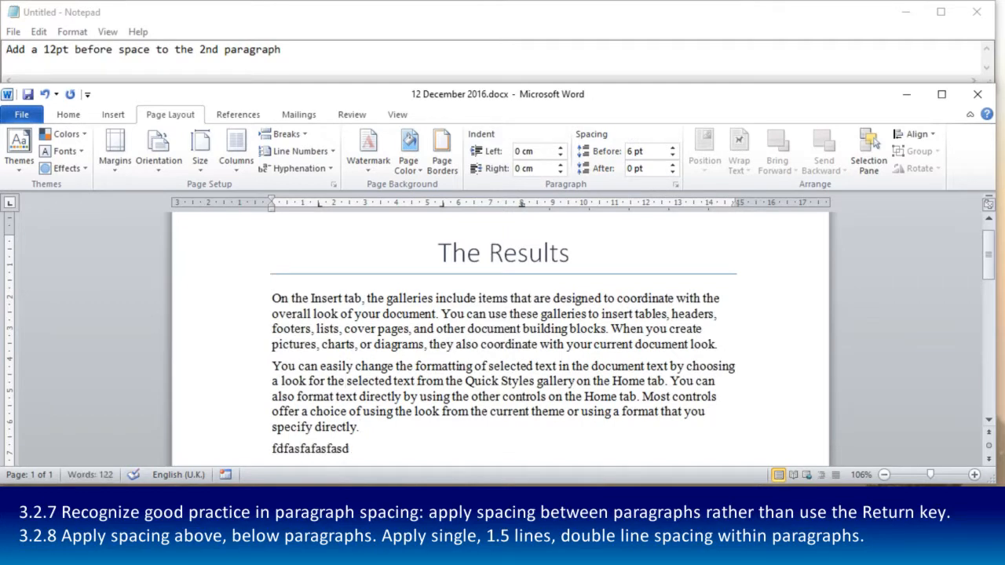
pyautogui.press('Return')
pyautogui.write('ssdfsfsa')
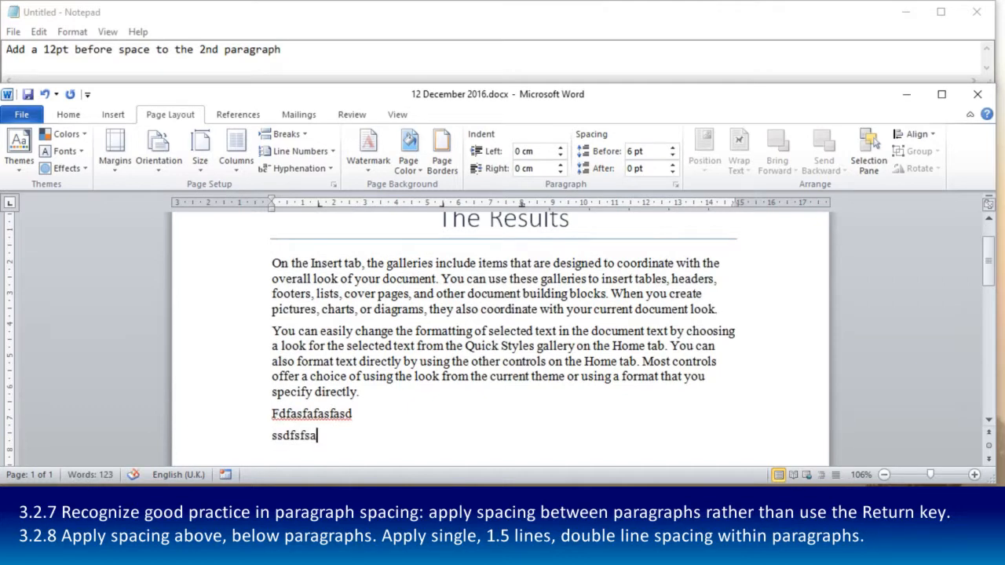
# - Delete the two test paragraphs at the end of the document along with the leftover empty line
pyautogui.moveTo(323, 437); pyautogui.dragTo(257, 424)
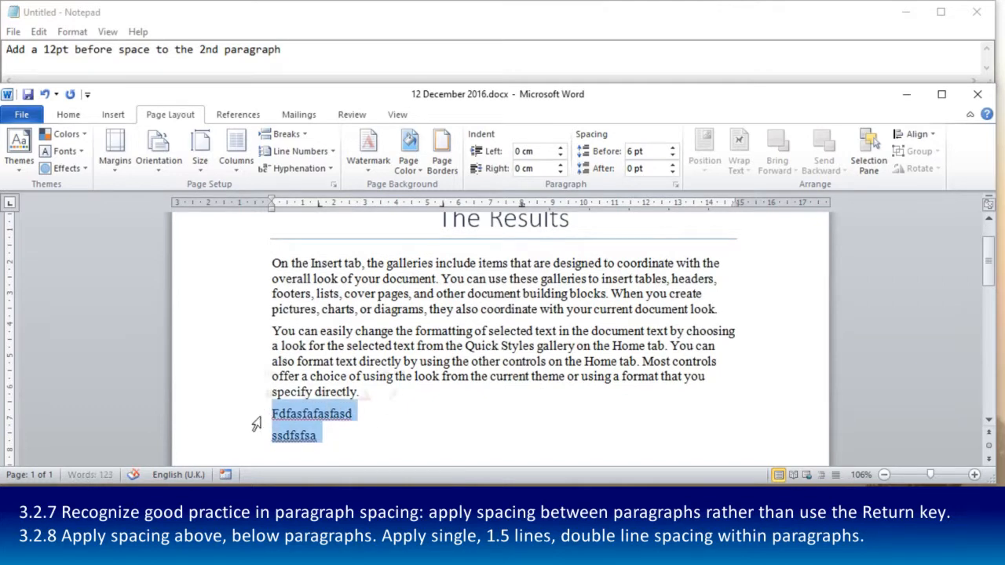
pyautogui.press('BackSpace')
pyautogui.press('BackSpace')
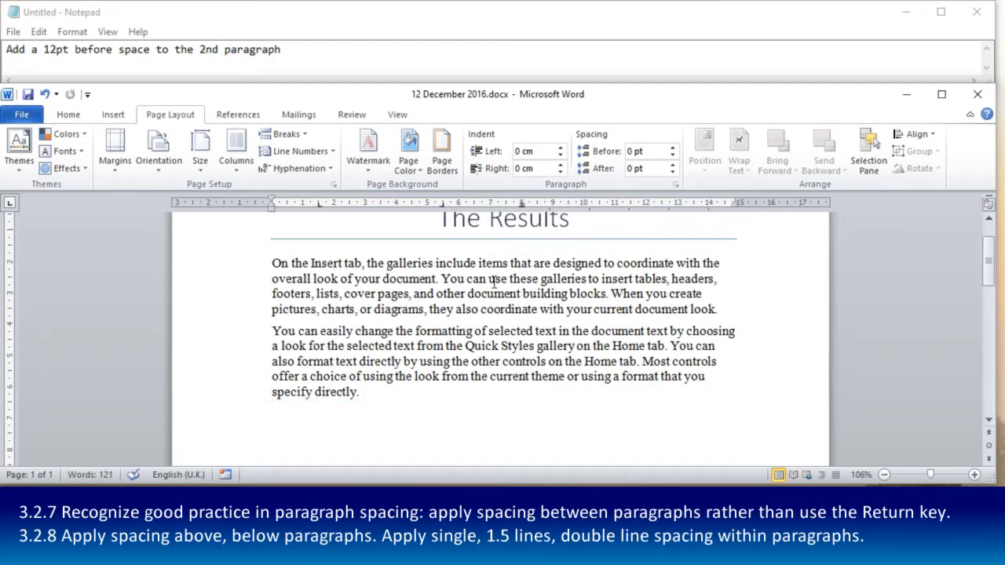
# - Set the line spacing of the whole second paragraph to 1.5 lines
pyautogui.moveTo(272, 331); pyautogui.dragTo(379, 401)
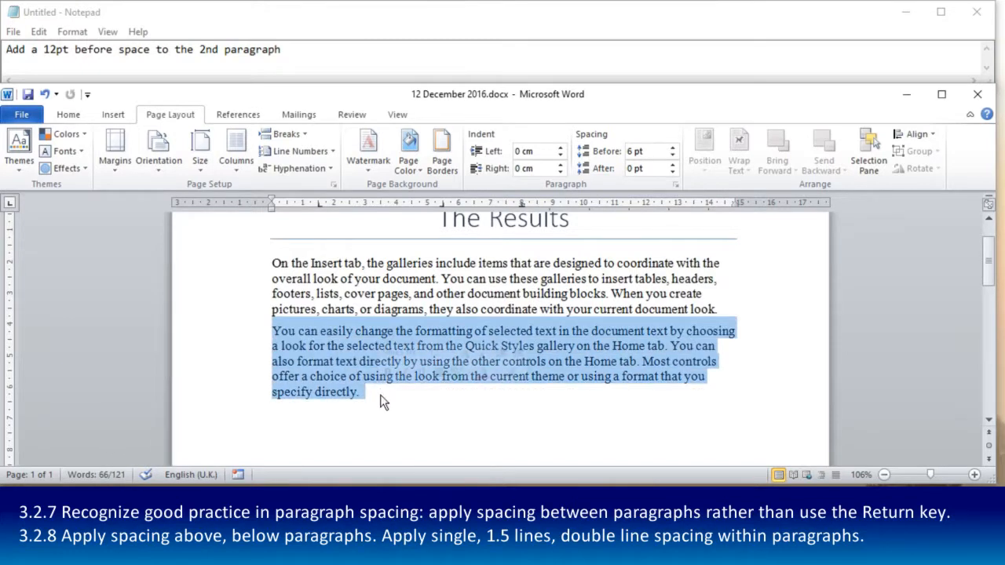
pyautogui.click(676, 189)
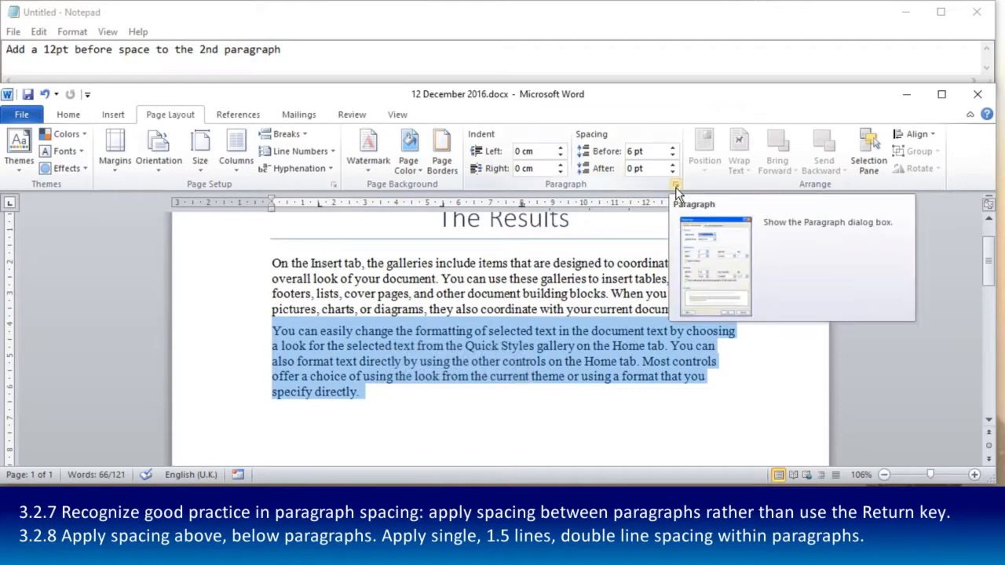
pyautogui.click(675, 187)
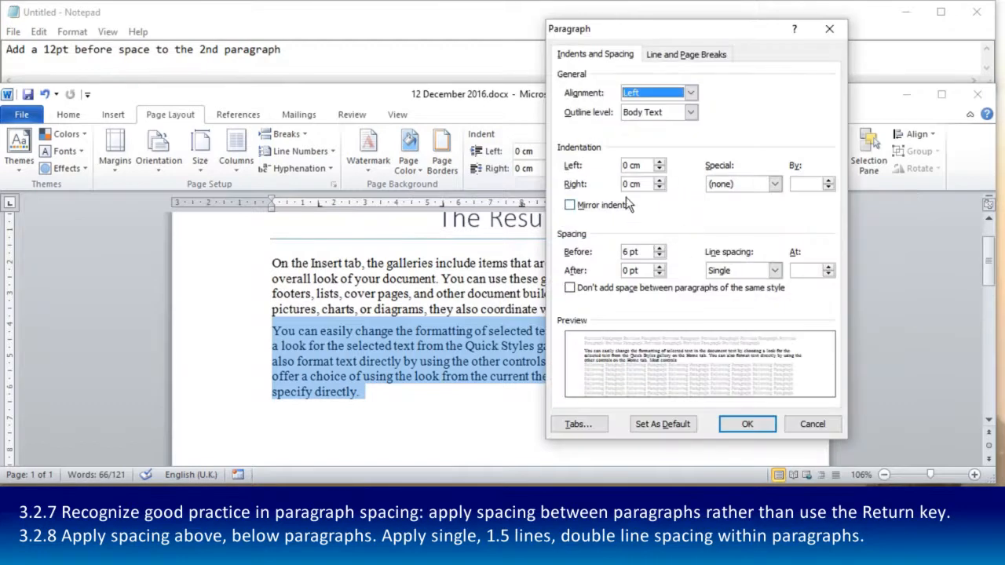
pyautogui.click(774, 270)
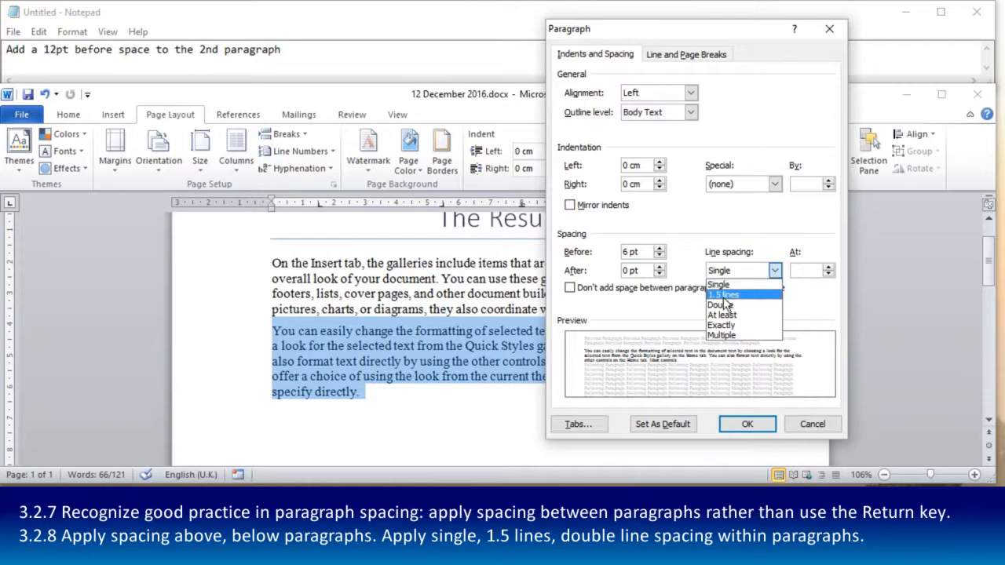
pyautogui.click(724, 295)
pyautogui.click(755, 426)
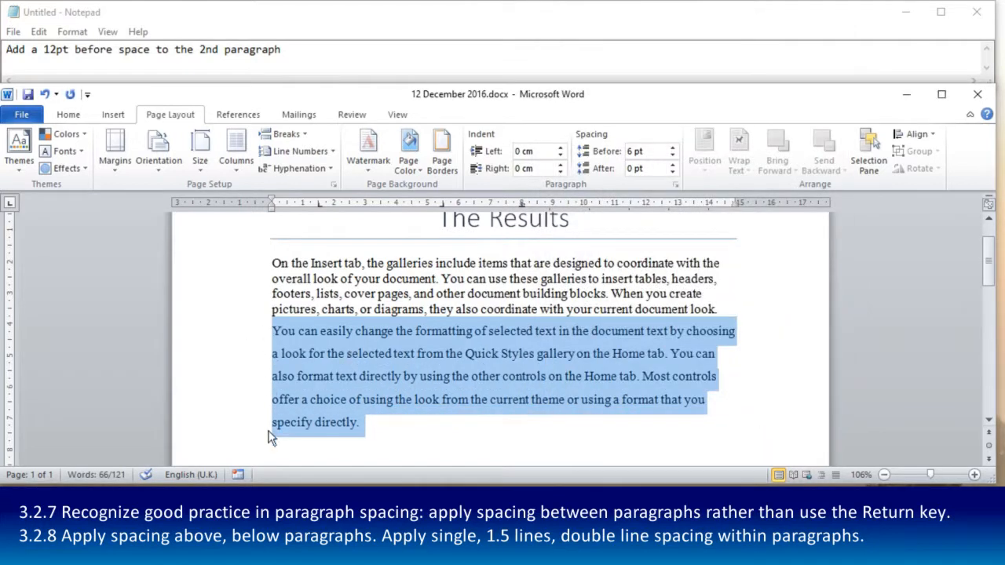
pyautogui.click(276, 332)
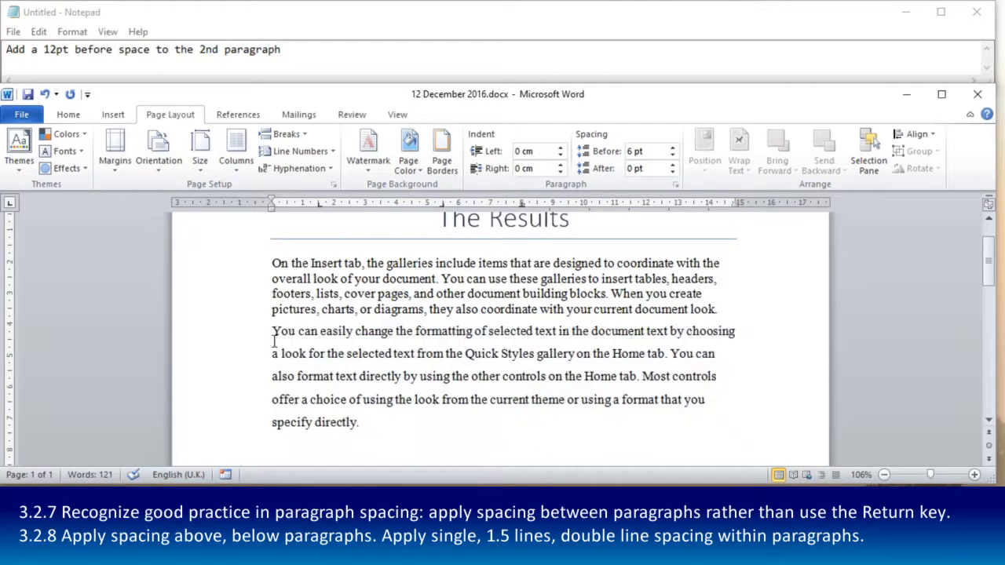